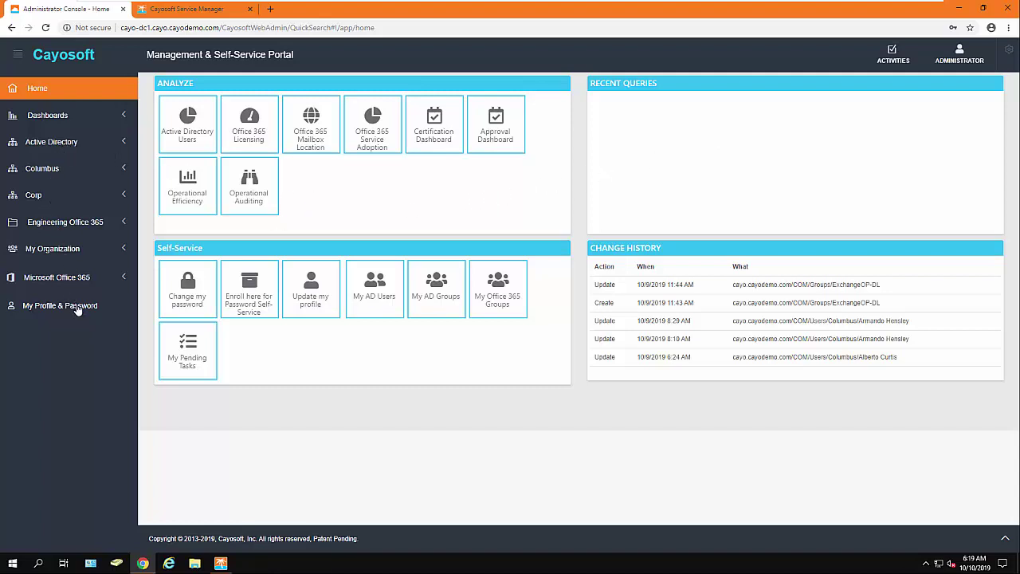
Step: Open the Active Directory users list and run an unfiltered search to list all accounts
left_click(67, 145)
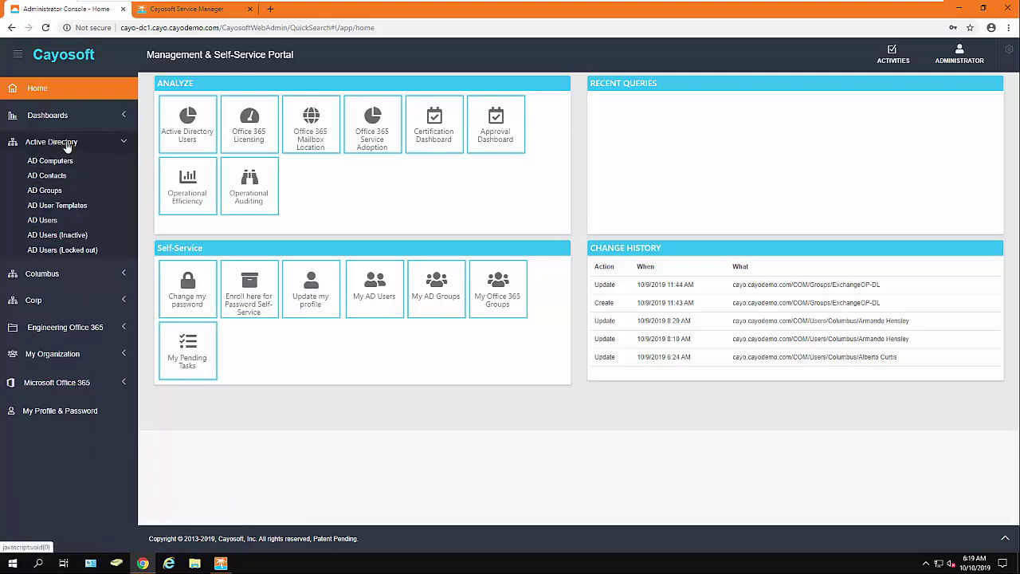
left_click(44, 222)
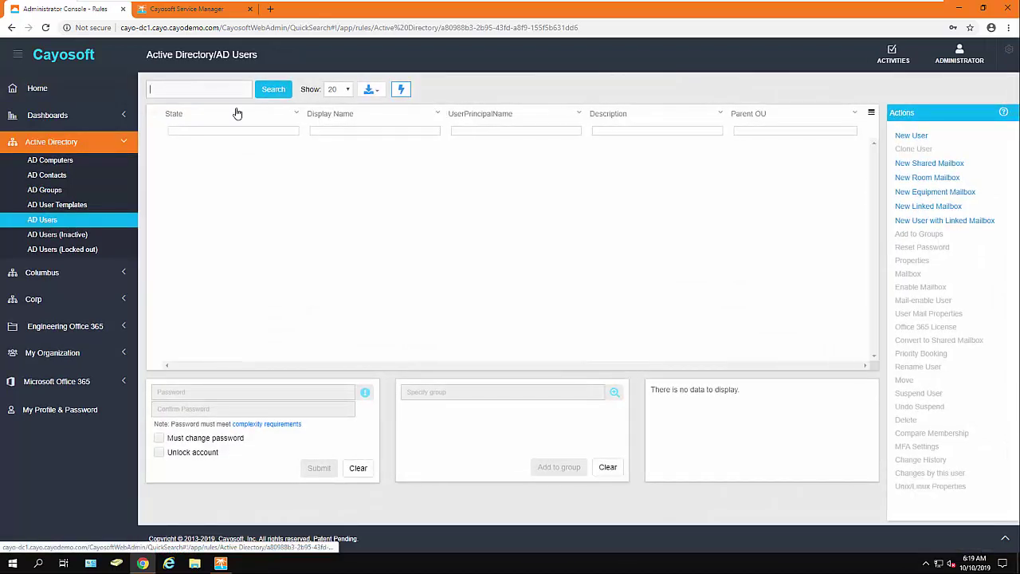
left_click(270, 93)
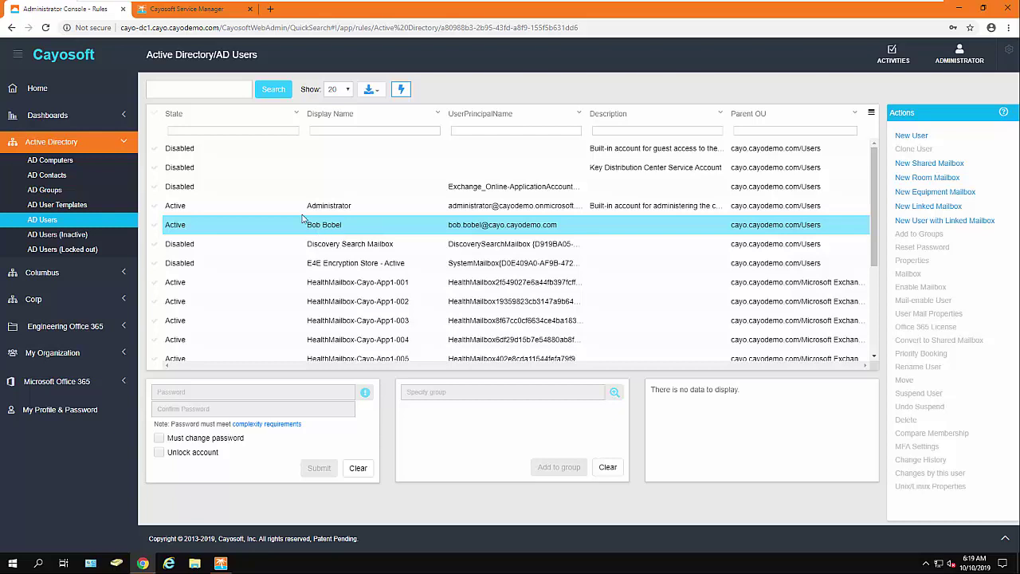
Step: Search the AD users by the person's first name and select the account described as Columbus Engineering User
left_click(211, 88)
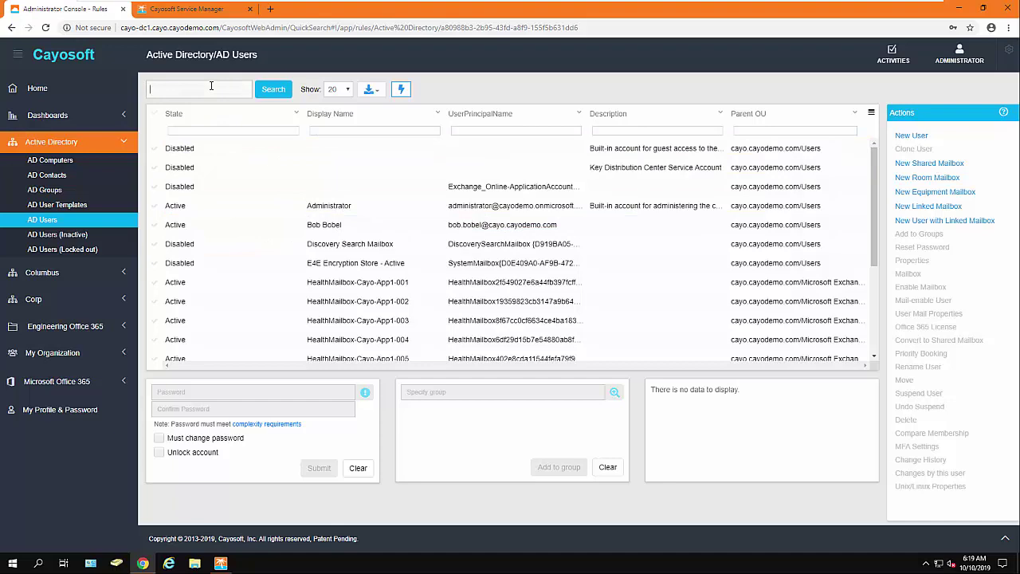
type("albert")
key("Return")
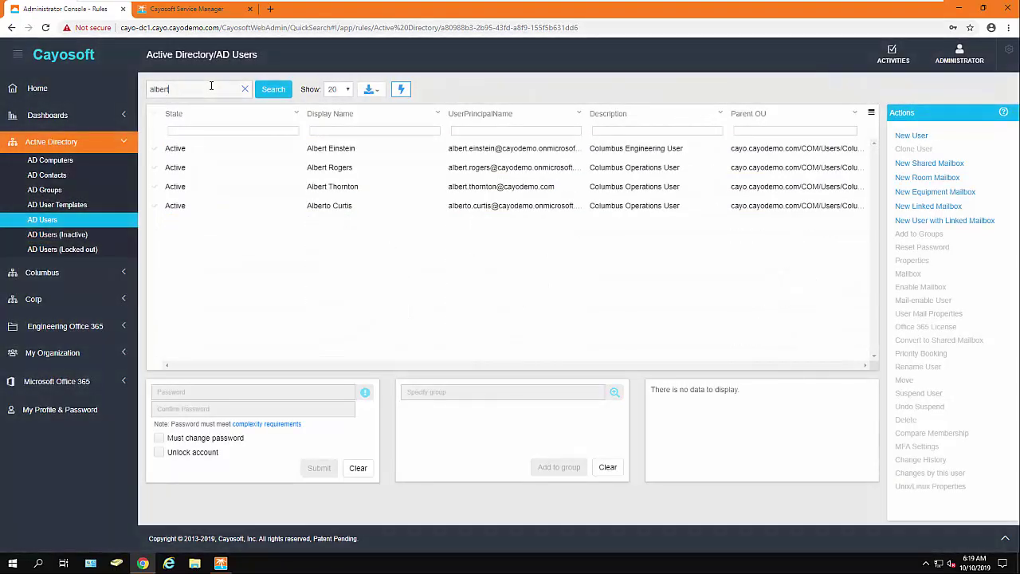
left_click(176, 148)
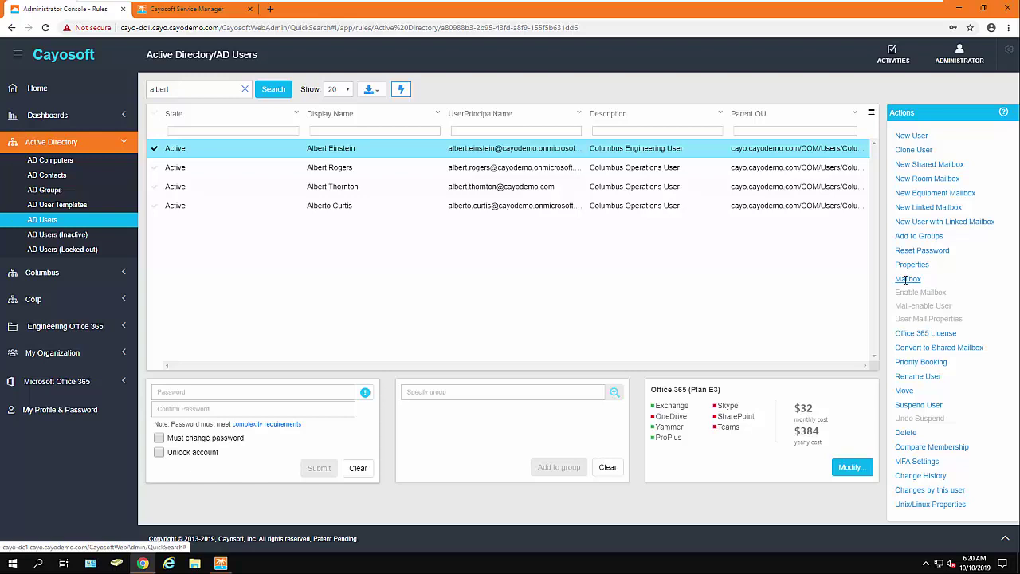
Step: Review the selected user's mailbox addresses, usage, features and delegation settings, and close the mailbox properties without updating
left_click(907, 279)
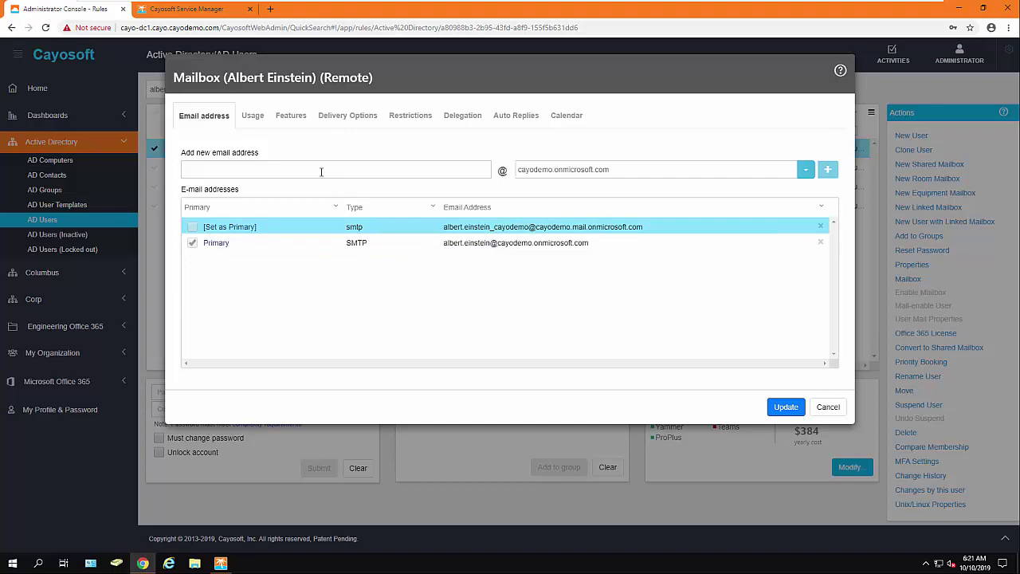
left_click(253, 115)
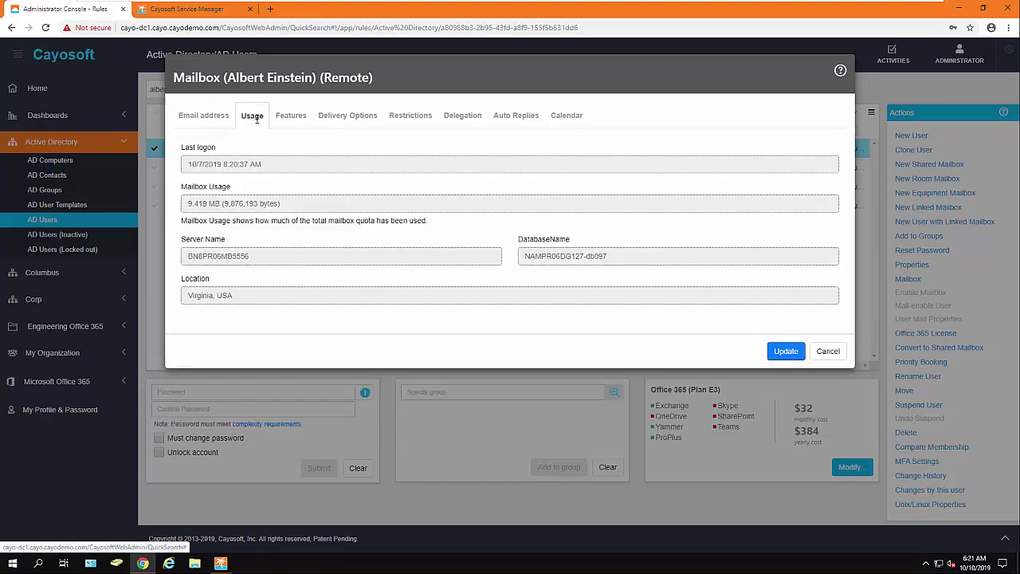
left_click(291, 117)
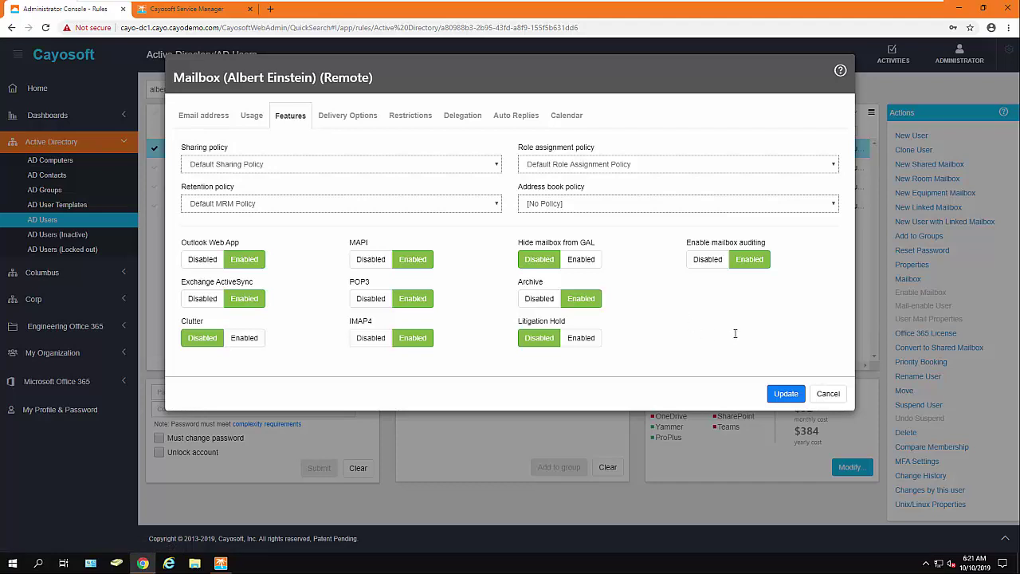
left_click(469, 119)
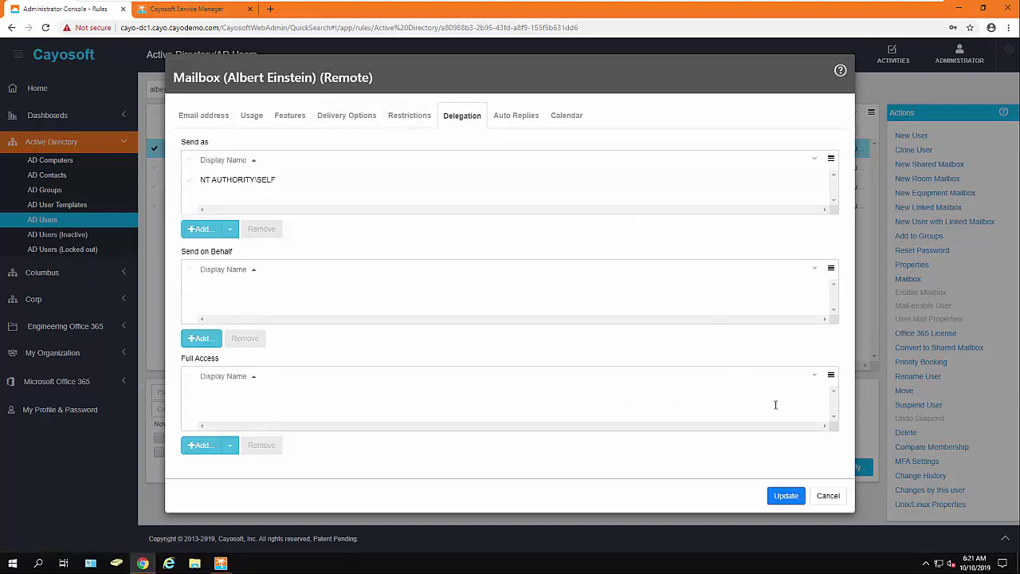
key("Escape")
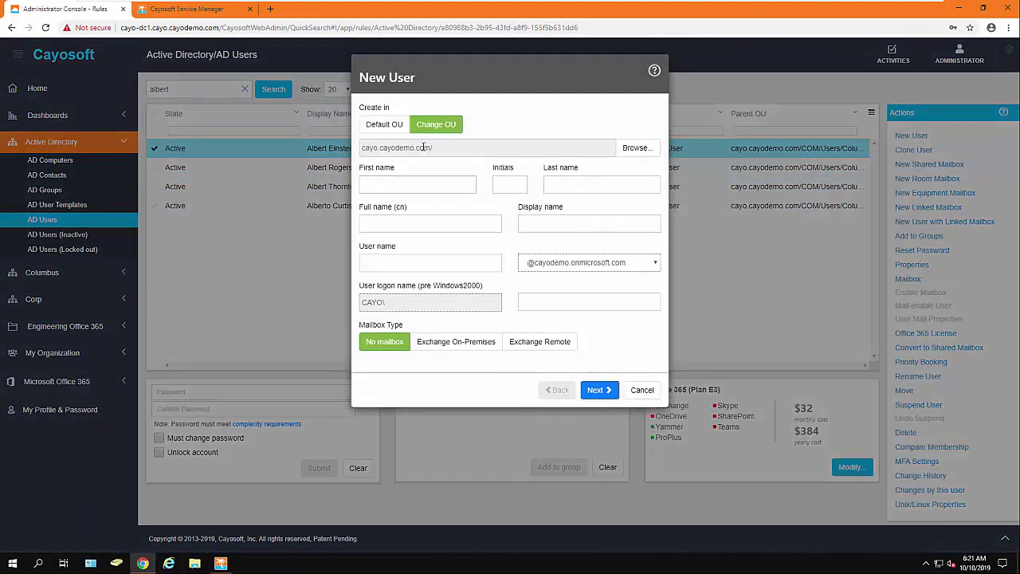
Step: Begin a new AD user and set its organizational unit to Users under cayo.cayodemo.com/COM
left_click(635, 148)
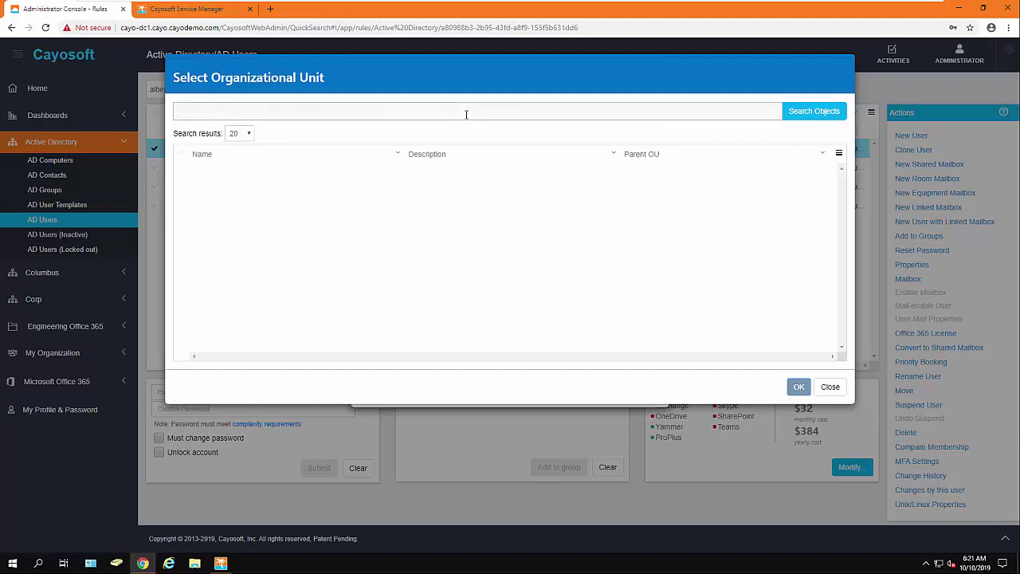
type("users")
key("Return")
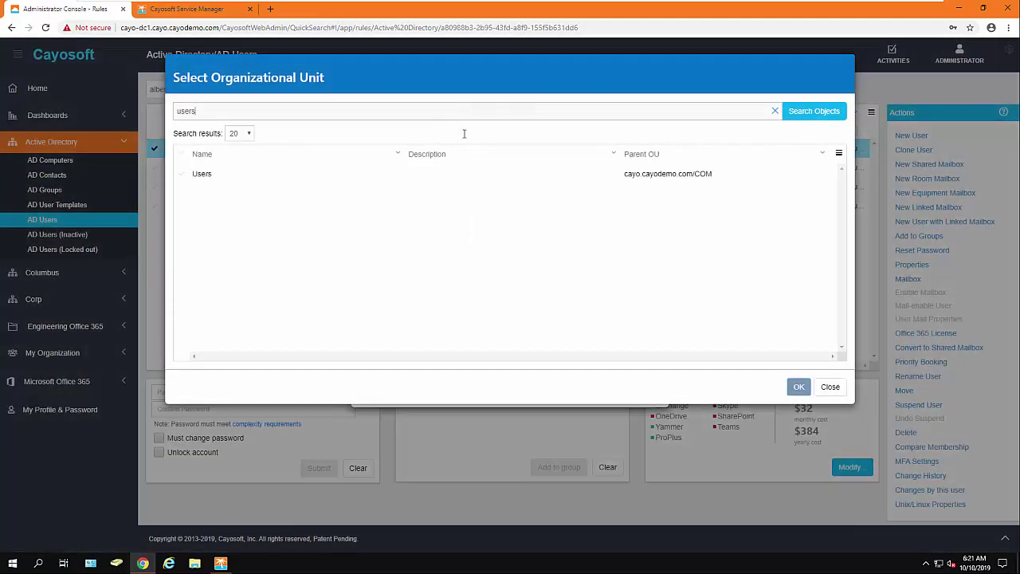
left_click(203, 173)
left_click(793, 387)
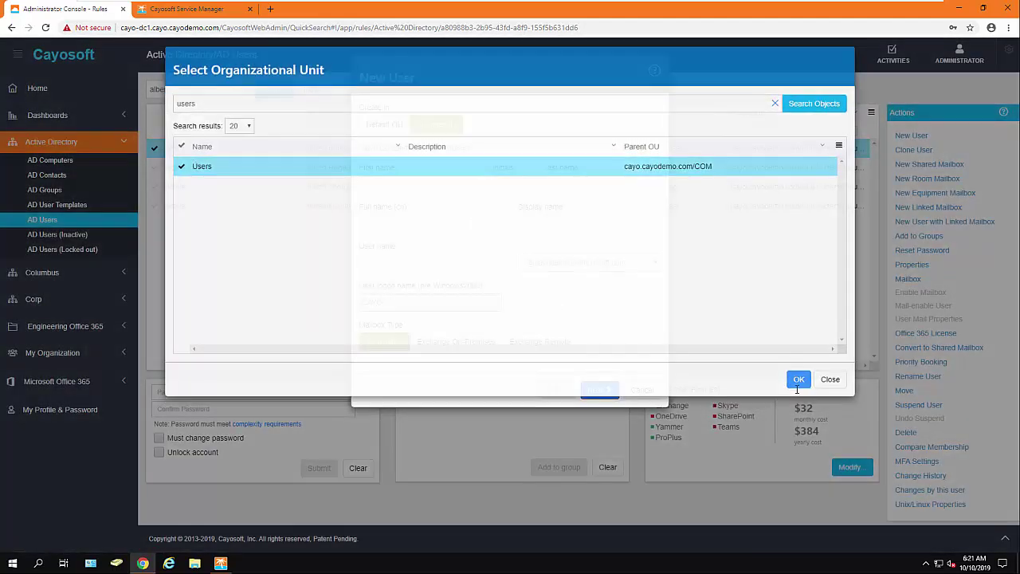
Step: Enter the new user's first name and last name
left_click(427, 182)
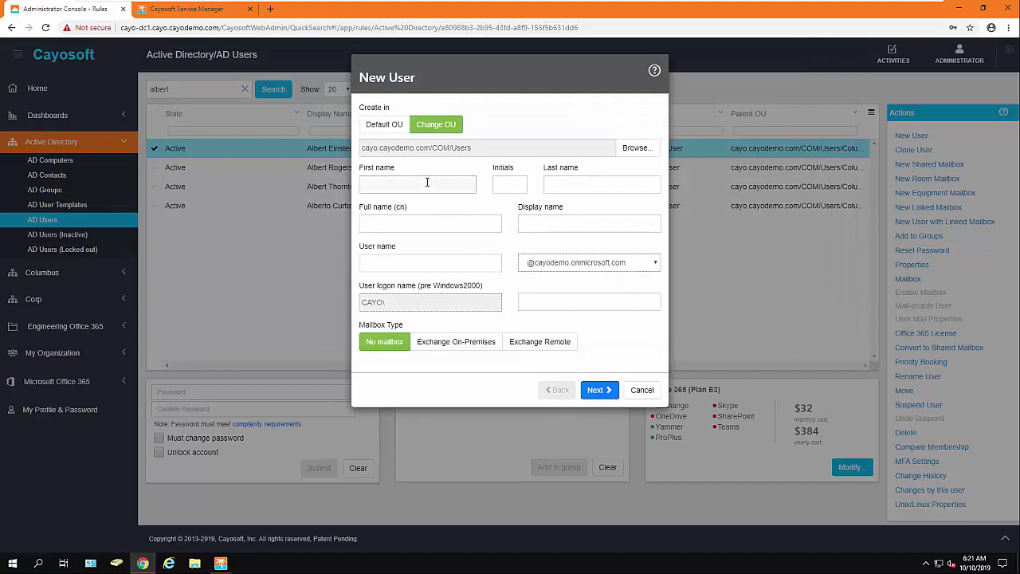
type("Joey")
key("Tab")
type("Smith")
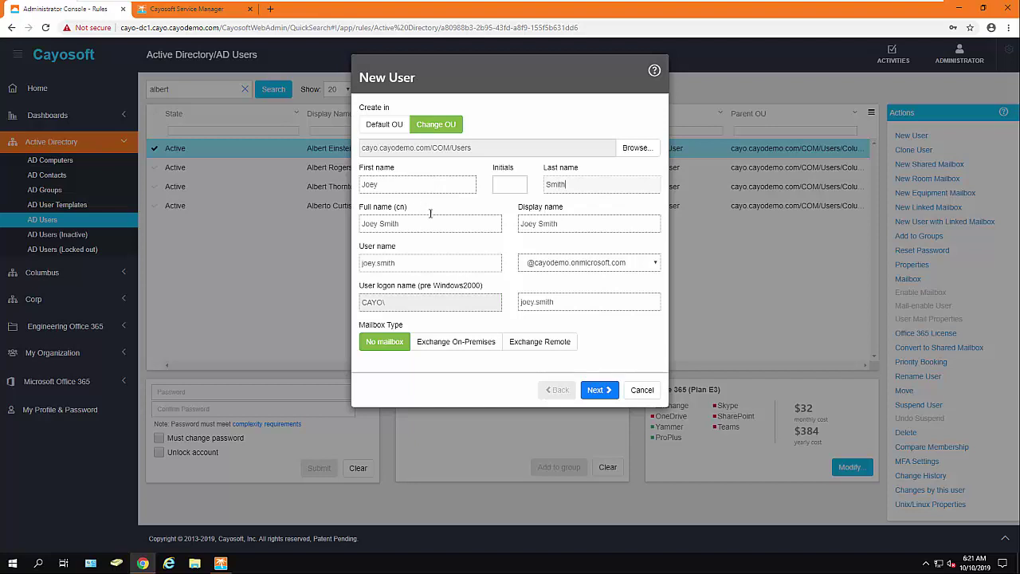
Step: Give the new user an Exchange Remote mailbox with an Office 365 (Plan E3) license and proceed to the password settings
left_click(468, 342)
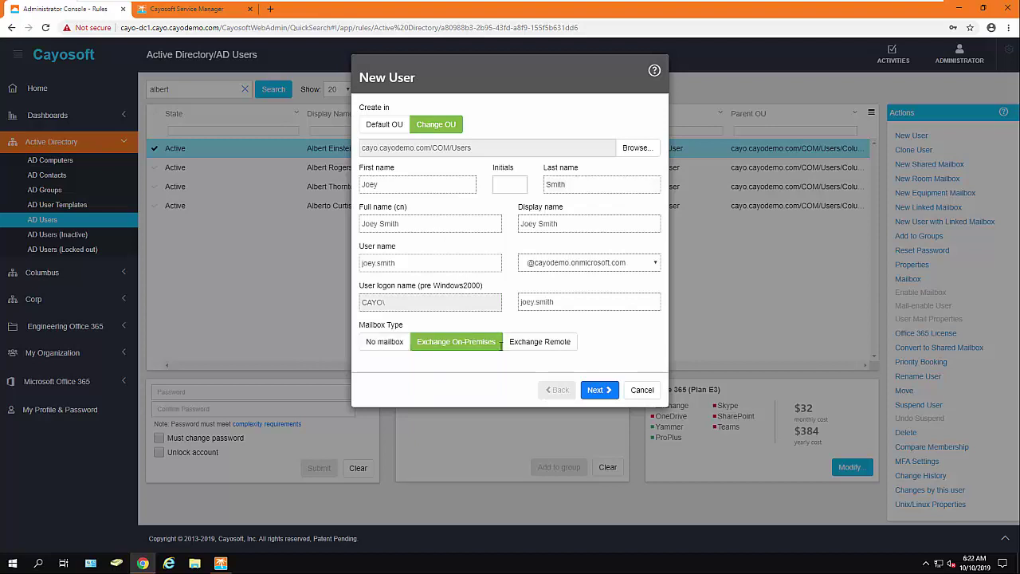
left_click(550, 342)
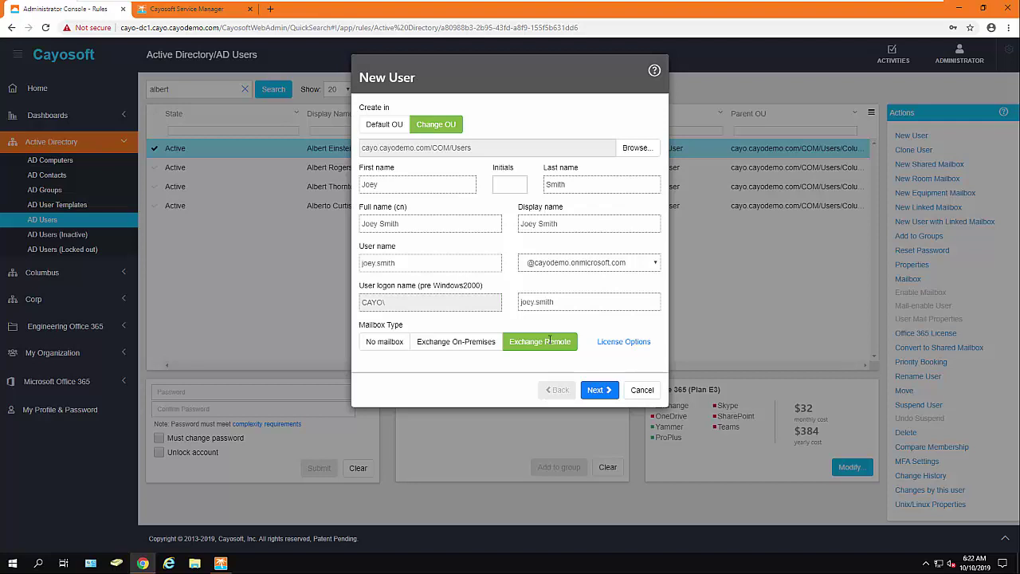
left_click(620, 342)
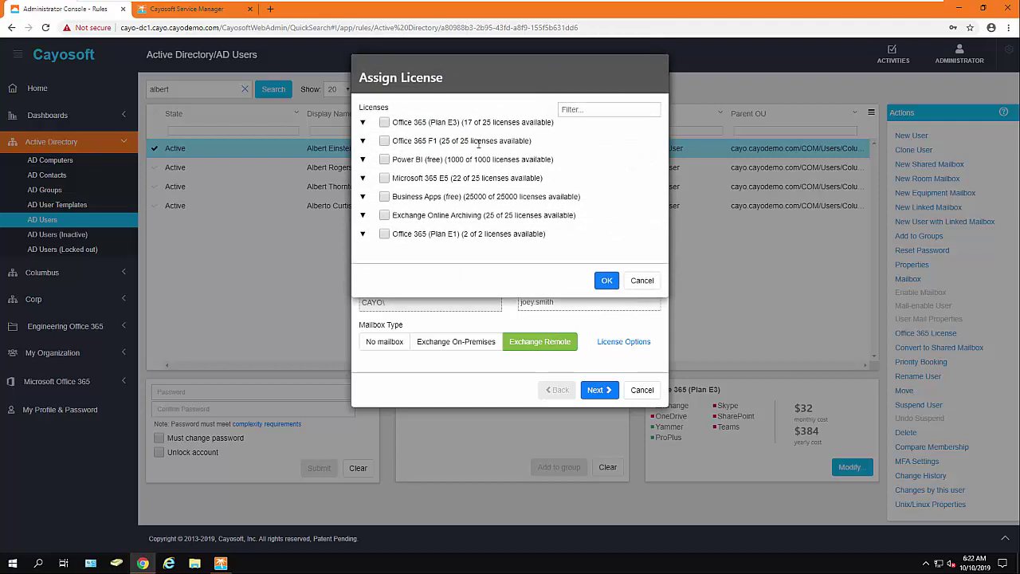
left_click(384, 122)
left_click(607, 281)
left_click(598, 390)
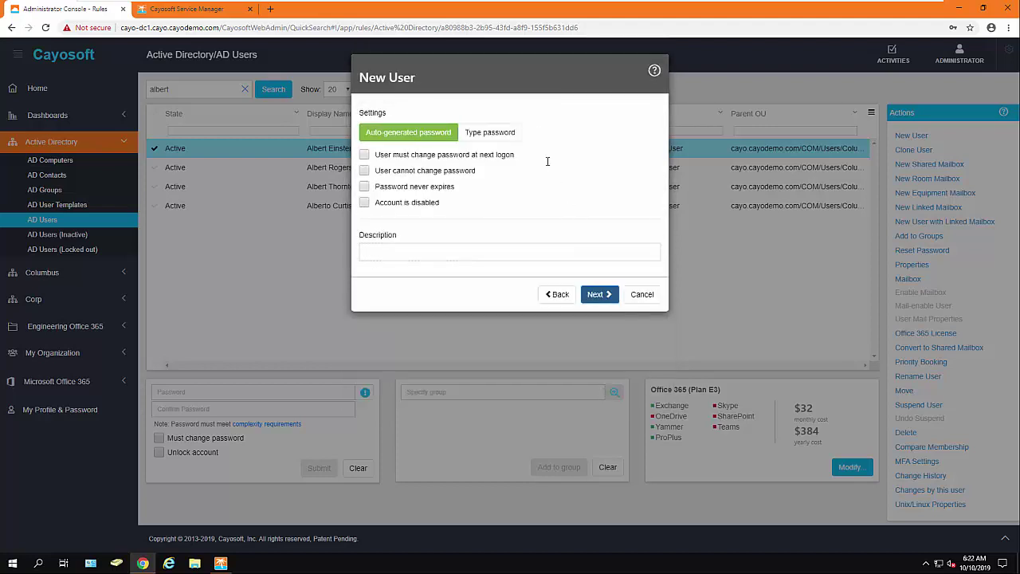
Step: Accept the auto-generated password option, and set the new user's office to Columbus and job title to Engineer
left_click(599, 294)
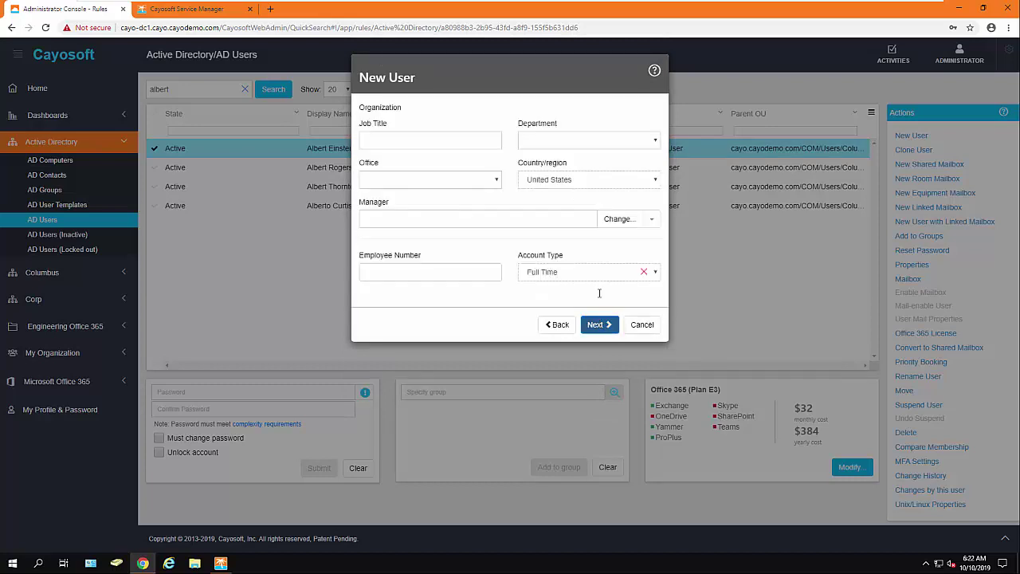
left_click(496, 180)
left_click(450, 212)
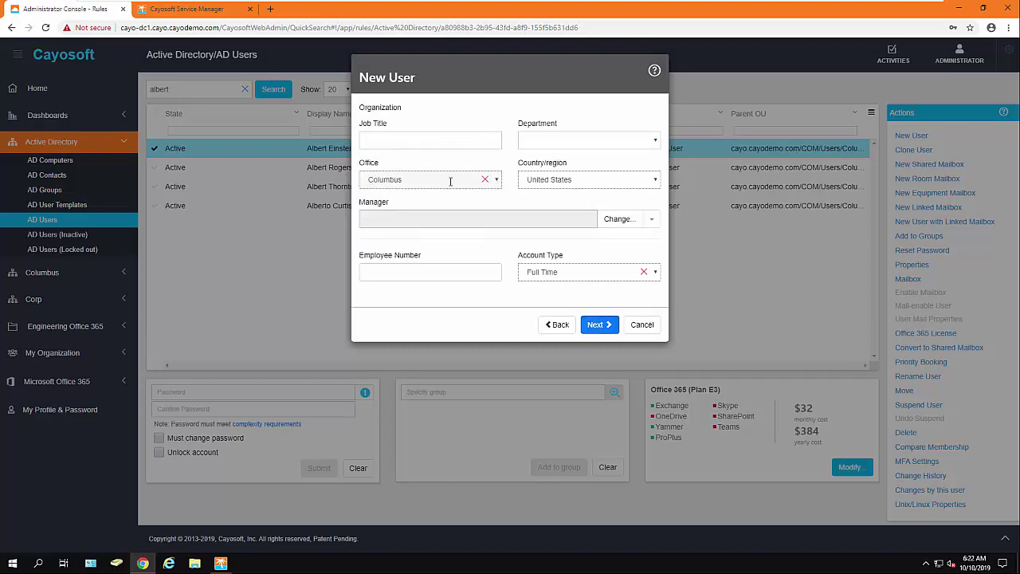
left_click(427, 143)
type("Engineer")
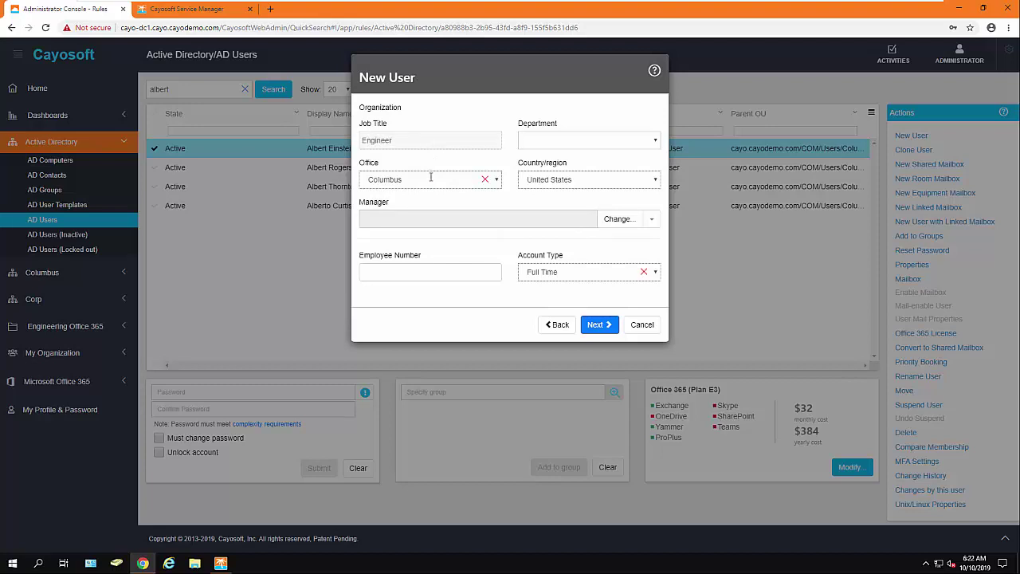
Step: Allow external access for the new user and create the account
left_click(609, 325)
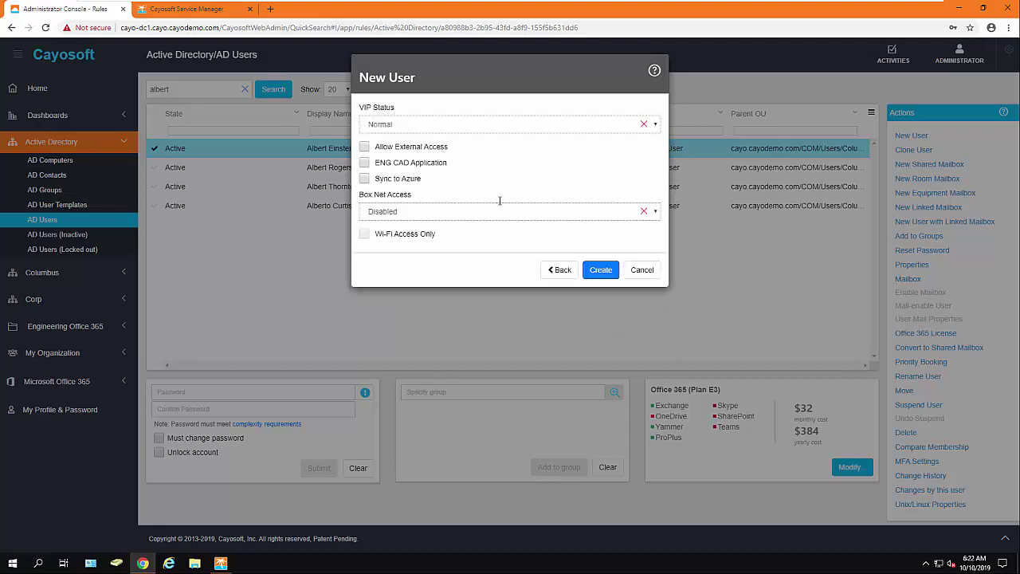
left_click(427, 146)
left_click(600, 269)
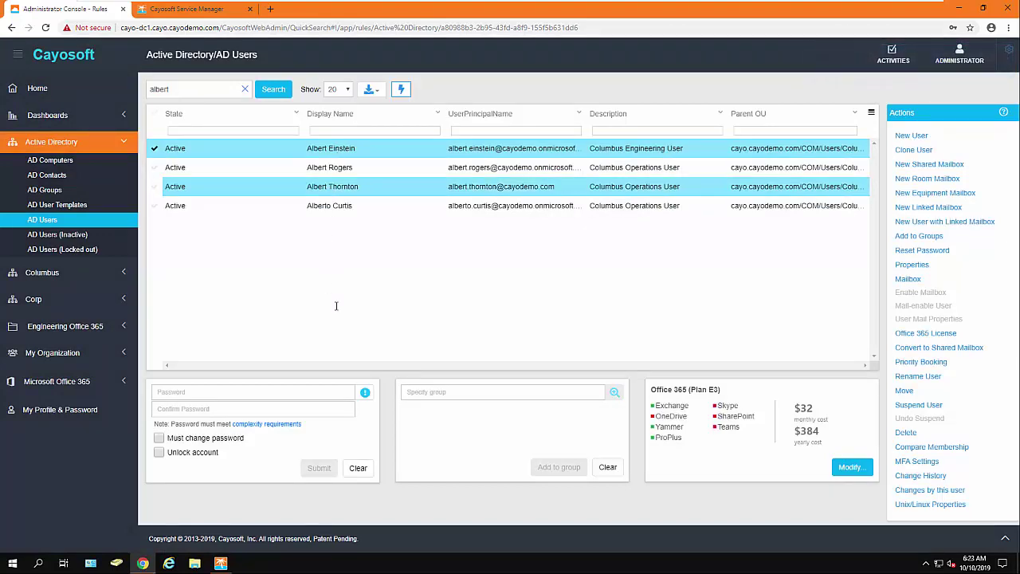
Step: Reset the selected Columbus Engineering user's password to a generated one and unlock the account
left_click(365, 395)
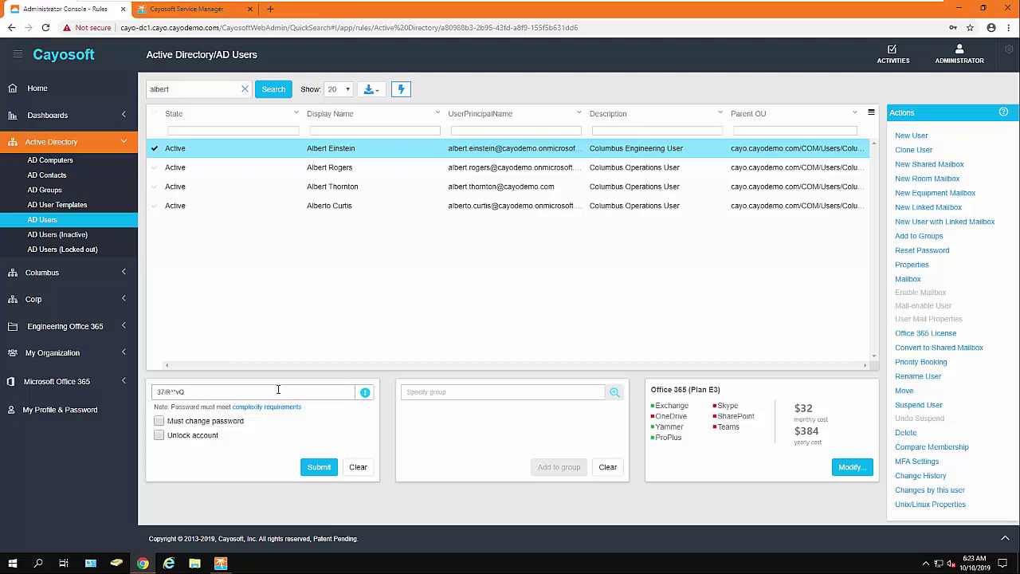
left_click(199, 435)
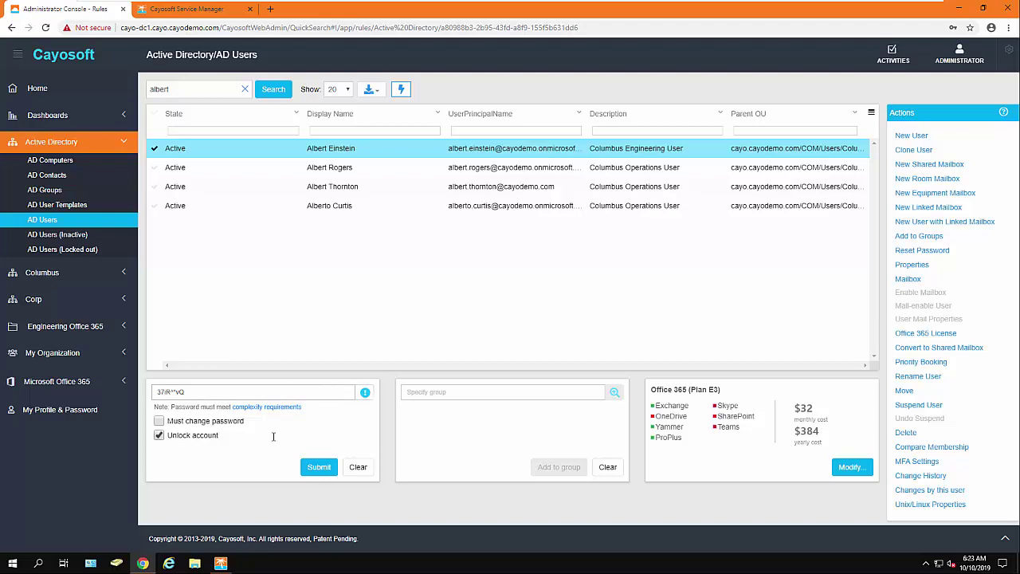
left_click(319, 467)
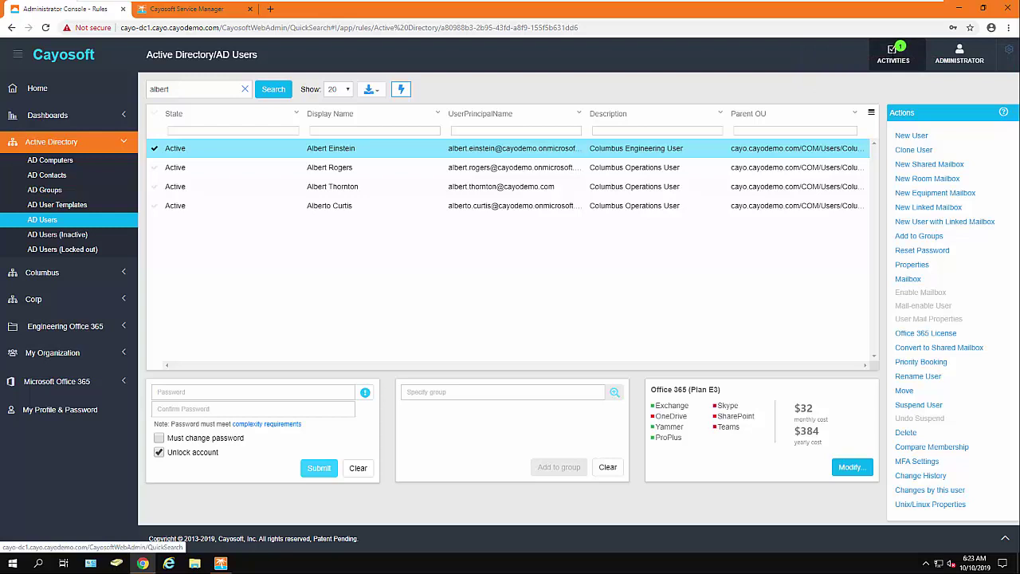
Step: Check the latest activity notifications for the password reset and new user operations, and close the list
left_click(893, 54)
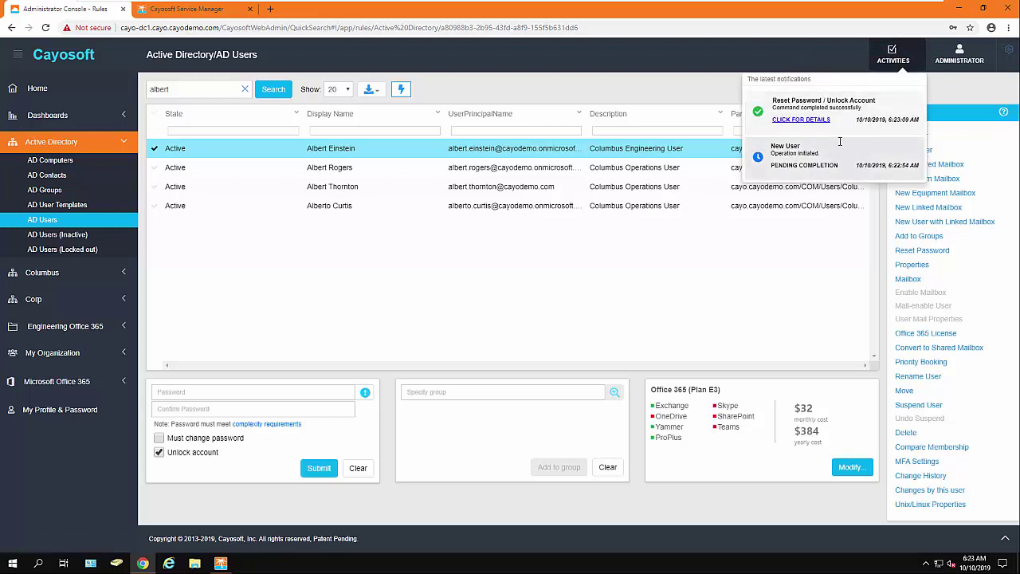
left_click(818, 252)
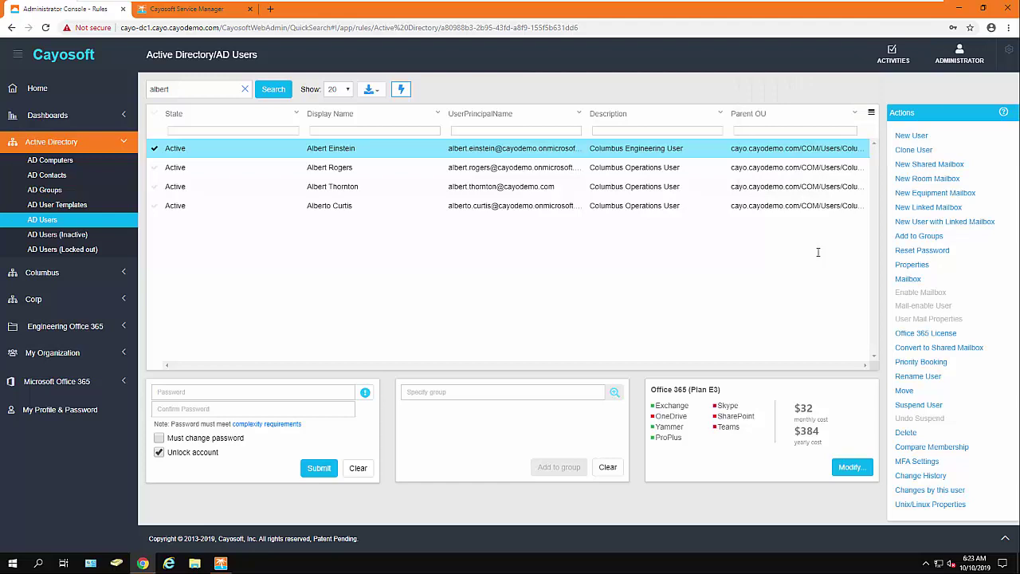